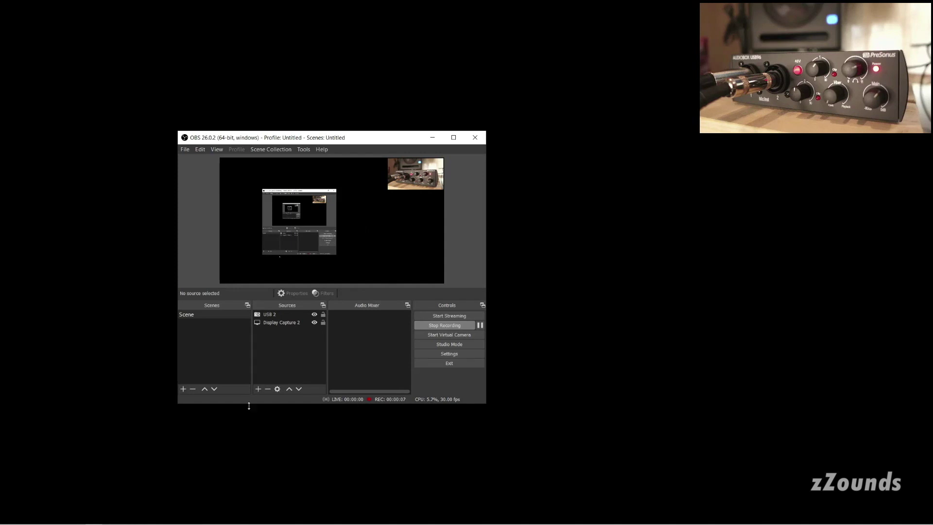
Step: Create a new Audio Input Capture source set to the Line (AudioBox USB 96) device
click(257, 388)
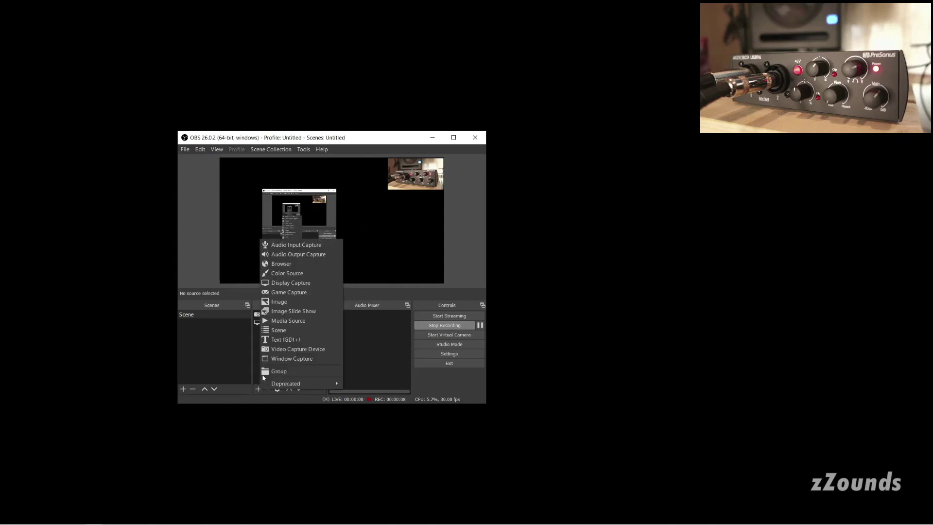
click(275, 246)
click(349, 321)
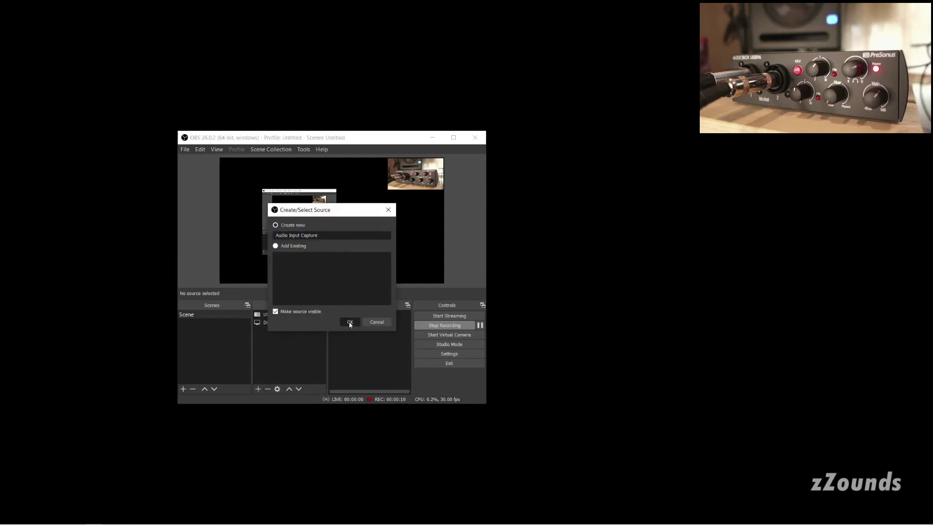
click(523, 121)
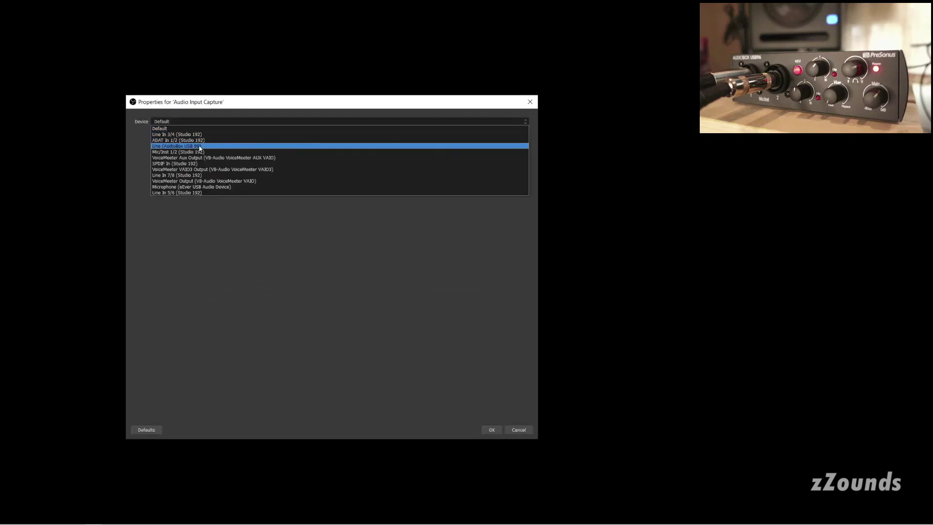
click(198, 147)
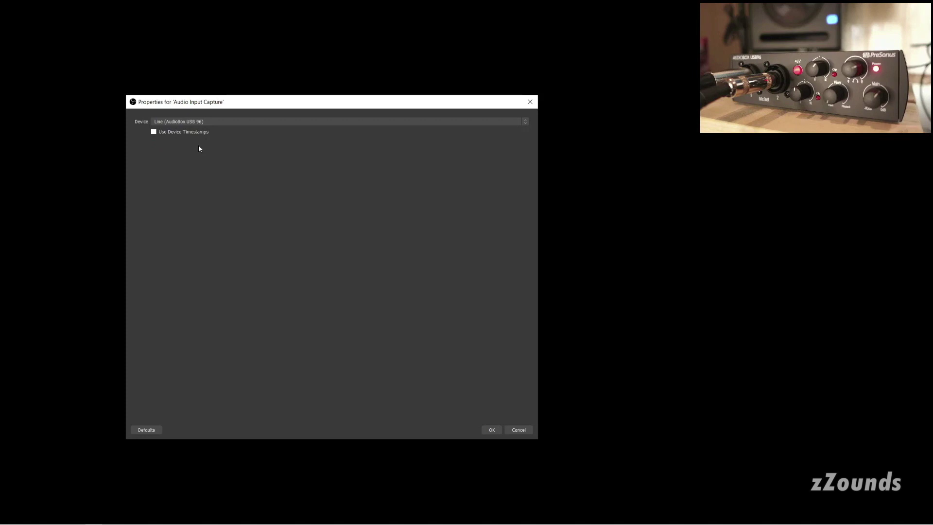
click(490, 430)
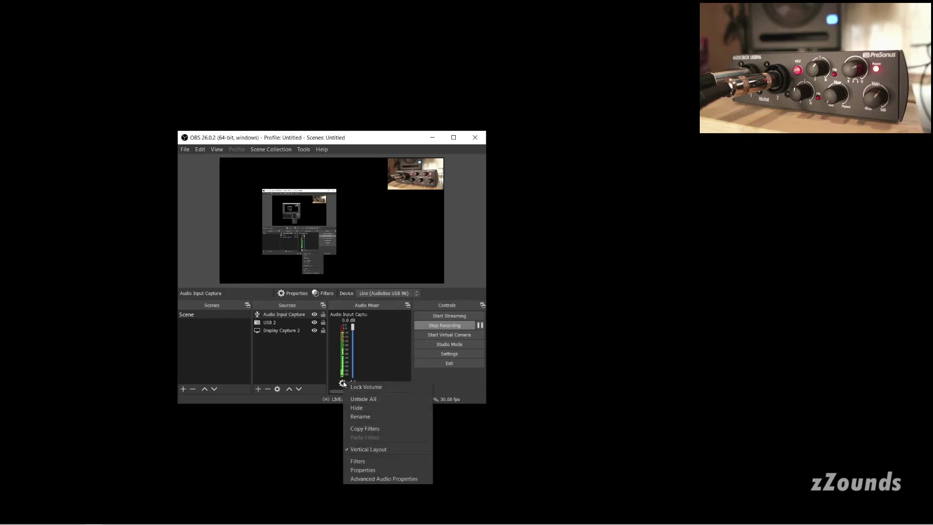
click(355, 479)
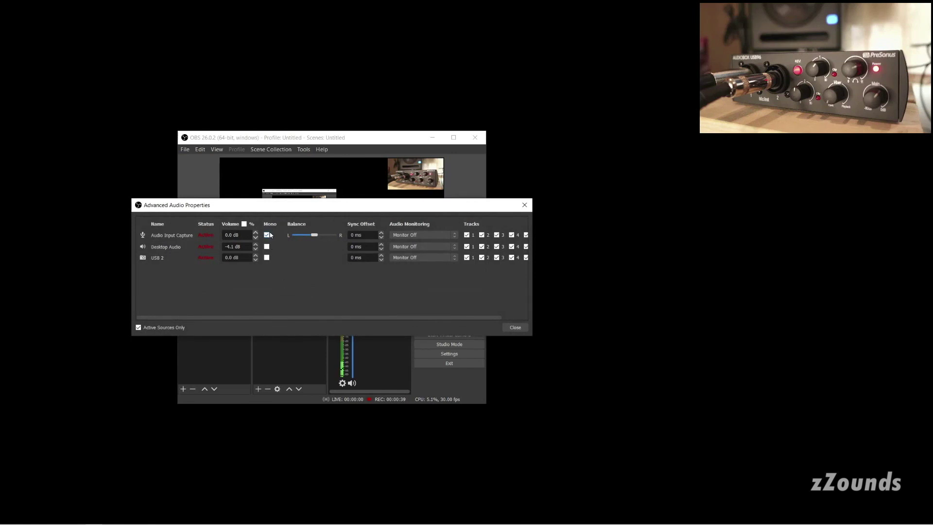
click(515, 327)
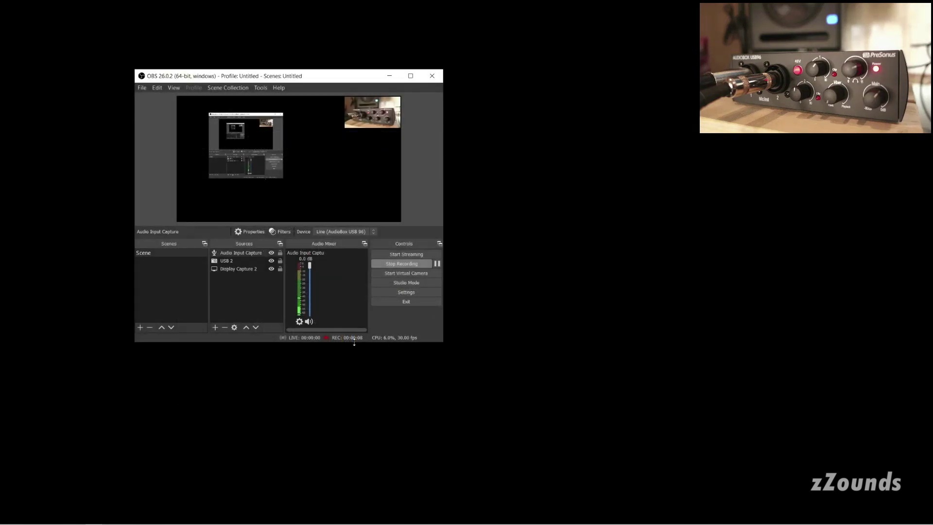
Step: Open the audio source's Filters window, then close it without adding any filter
click(298, 322)
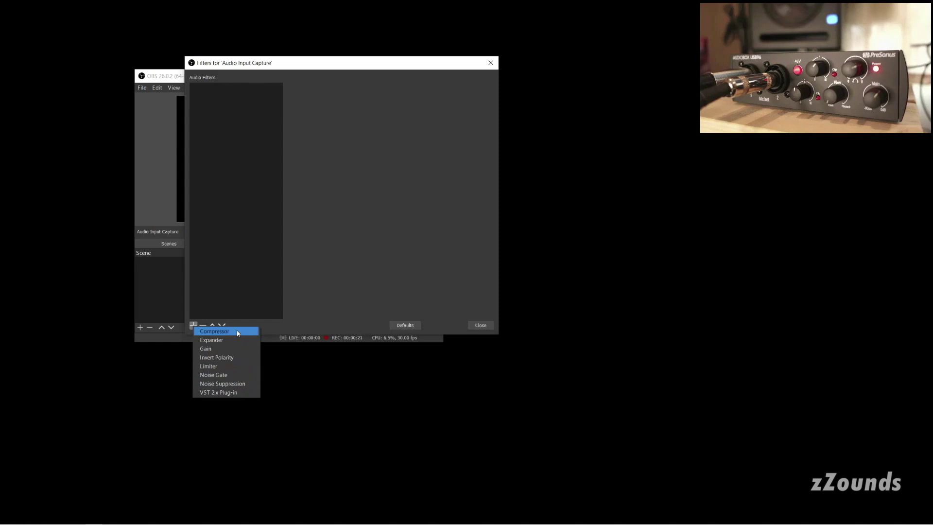
click(330, 297)
click(475, 327)
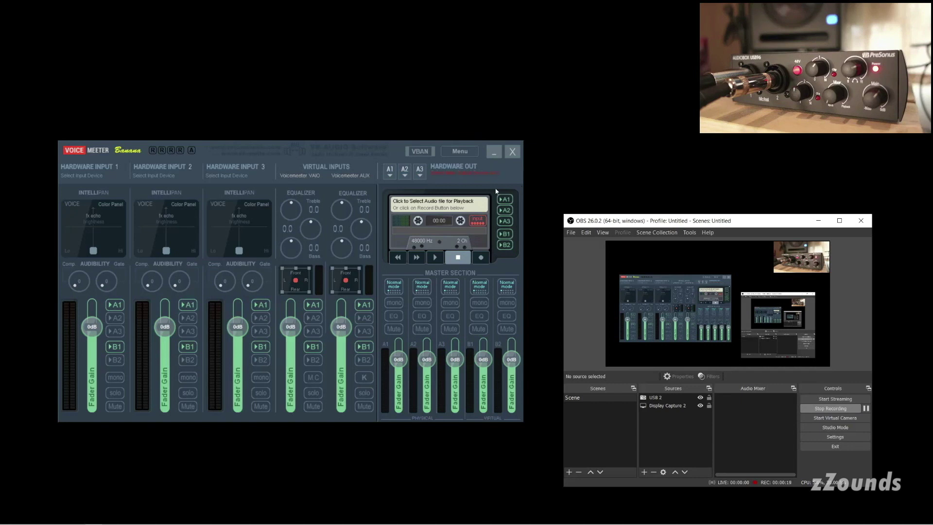
Step: Set A1 to the AudioBox ASIO Driver and patch ASIO inputs 1 and 2 to strips 1 and 2
click(390, 173)
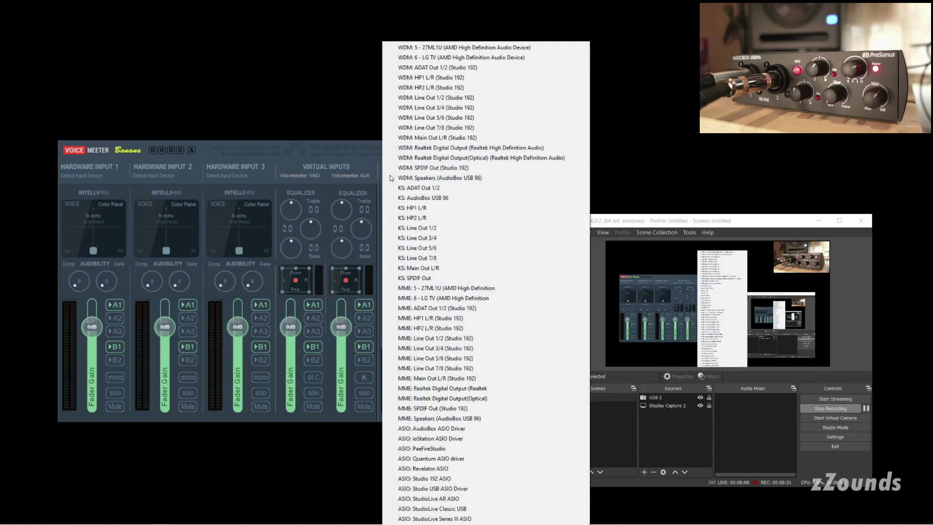
click(445, 430)
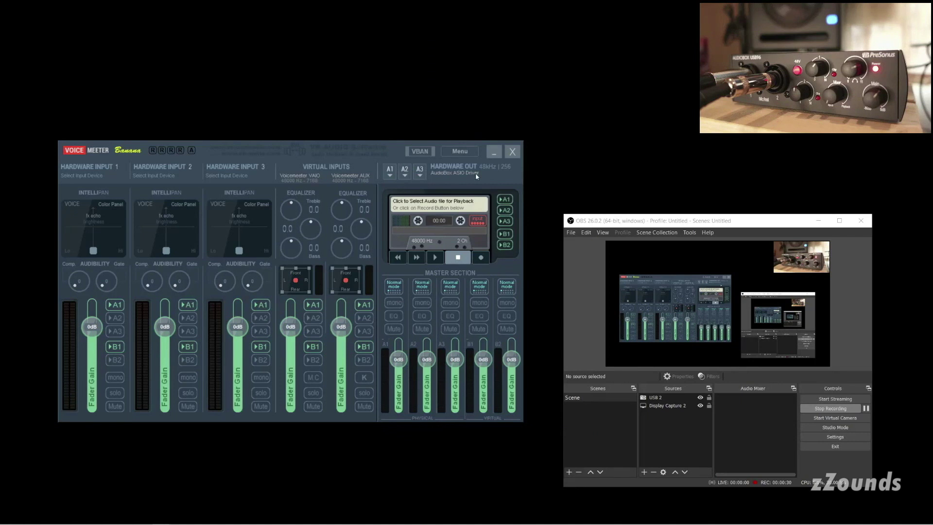
click(466, 153)
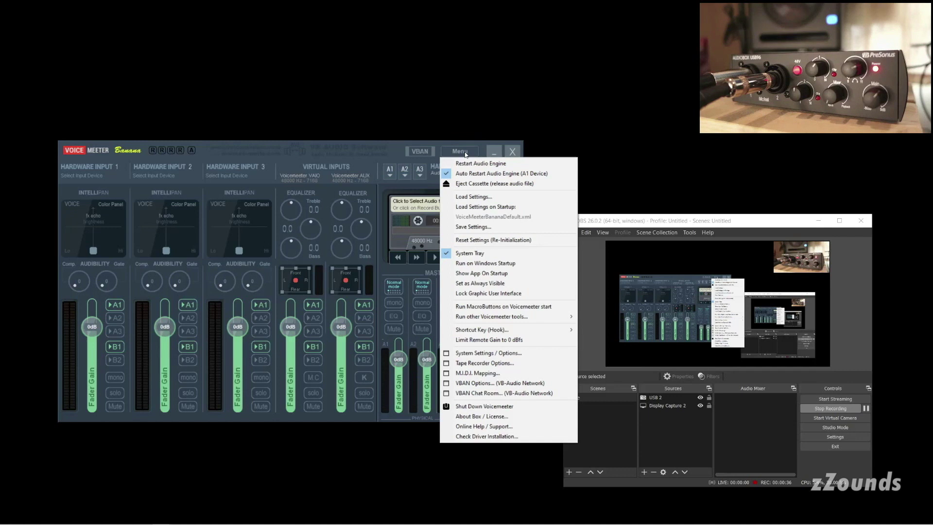
click(479, 355)
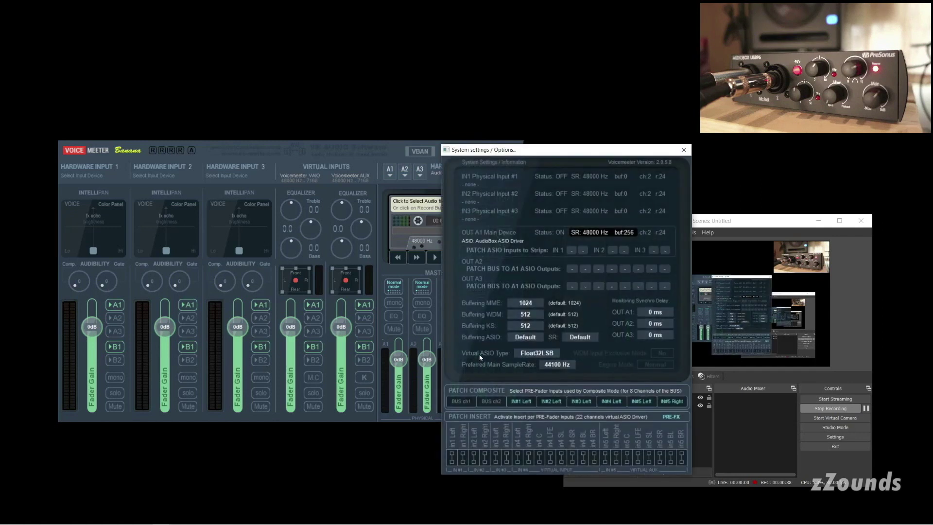
click(573, 249)
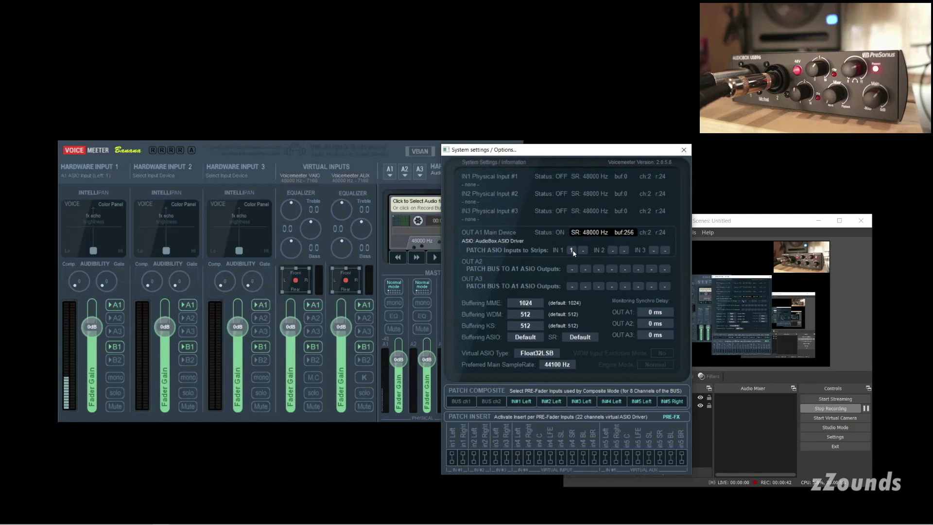
click(613, 250)
click(684, 150)
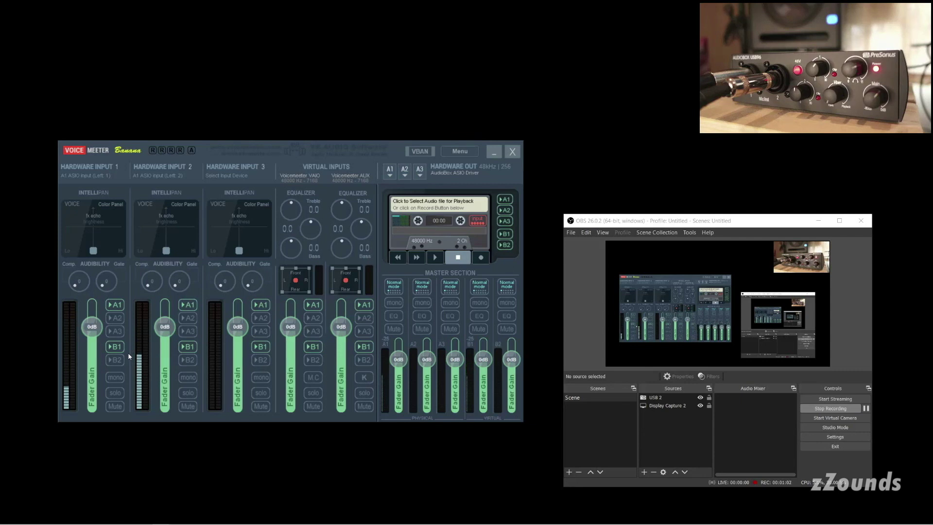
Step: Switch Hardware Input 1 and Hardware Input 2 to mono
click(117, 378)
click(185, 380)
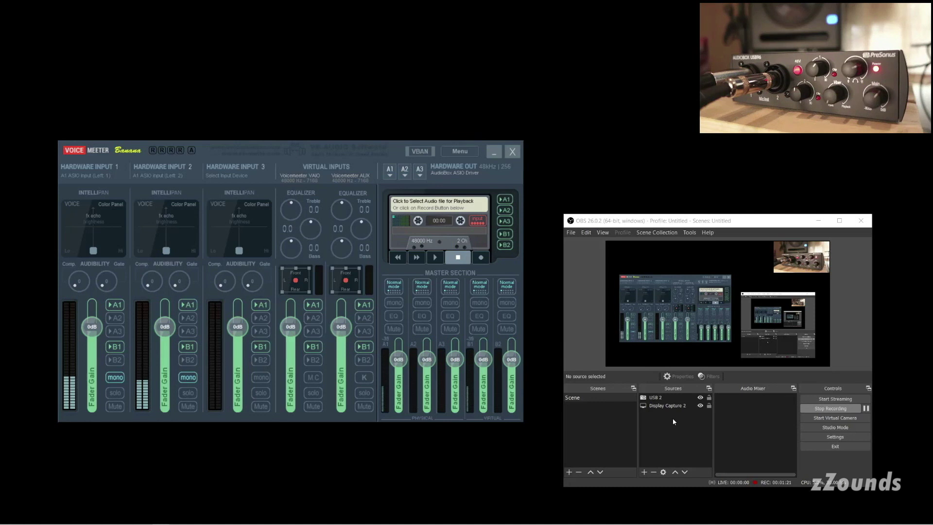
click(643, 472)
Step: Add an Audio Input Capture source named Voicemeeter, capturing VoiceMeeter Output (VB-Audio VoiceMeeter VAIO)
click(668, 326)
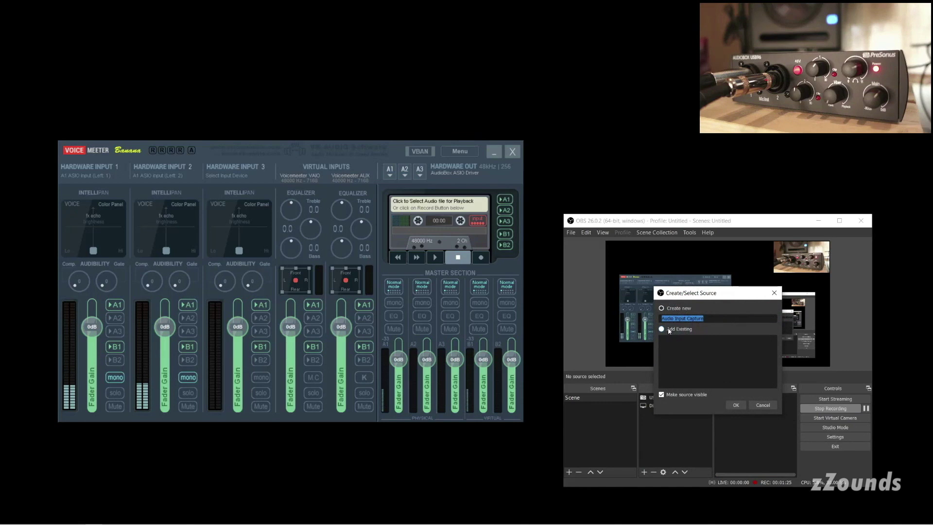
text(Voi)
text(cemeeter)
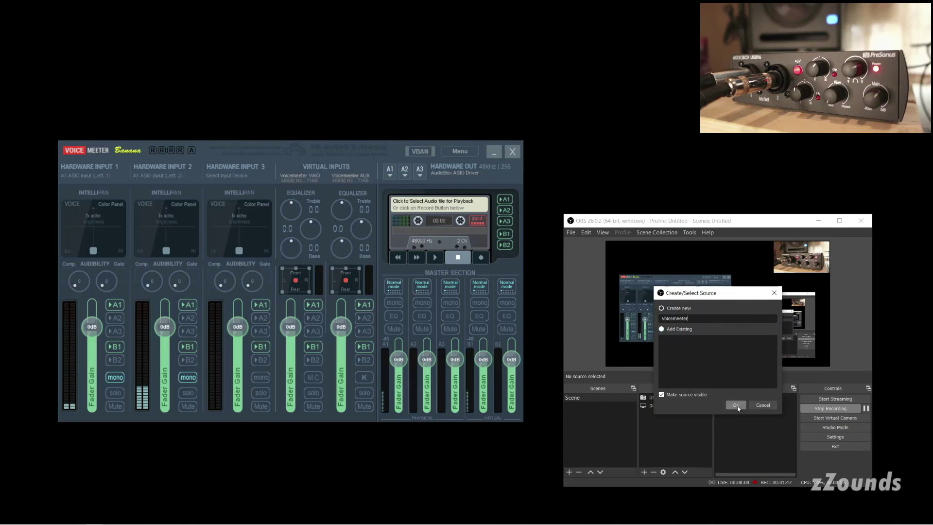
click(735, 404)
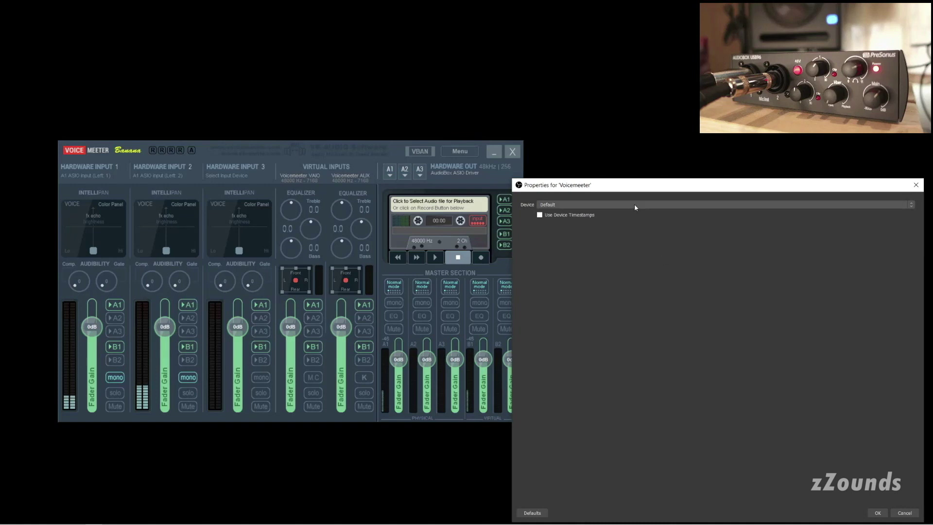
click(634, 205)
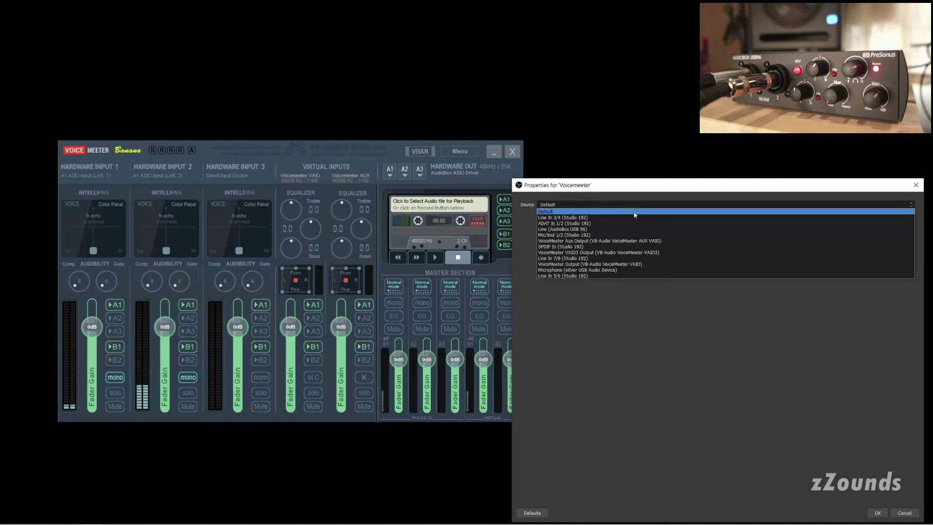
click(605, 265)
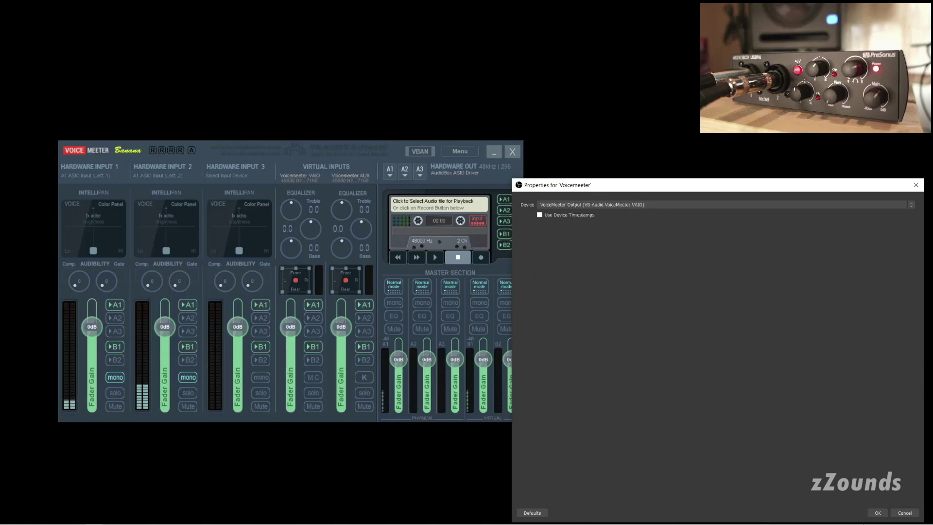
click(879, 513)
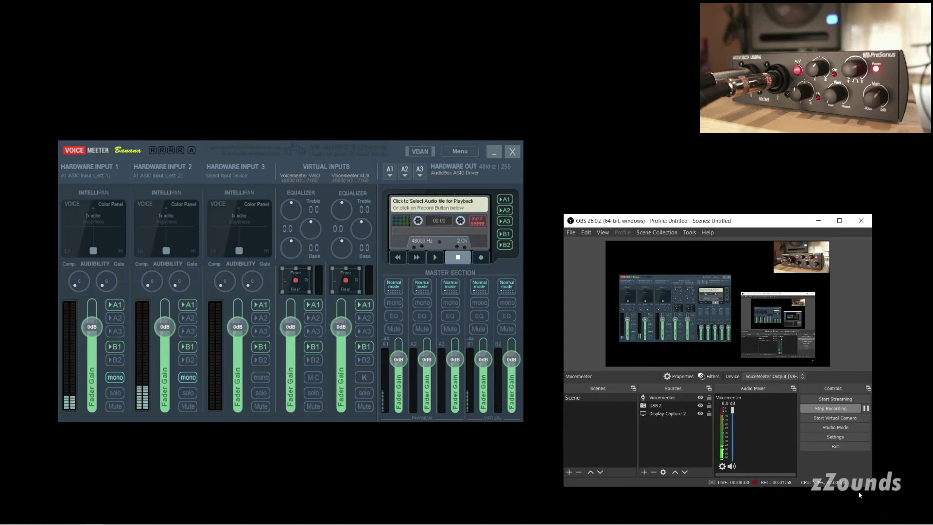
click(620, 83)
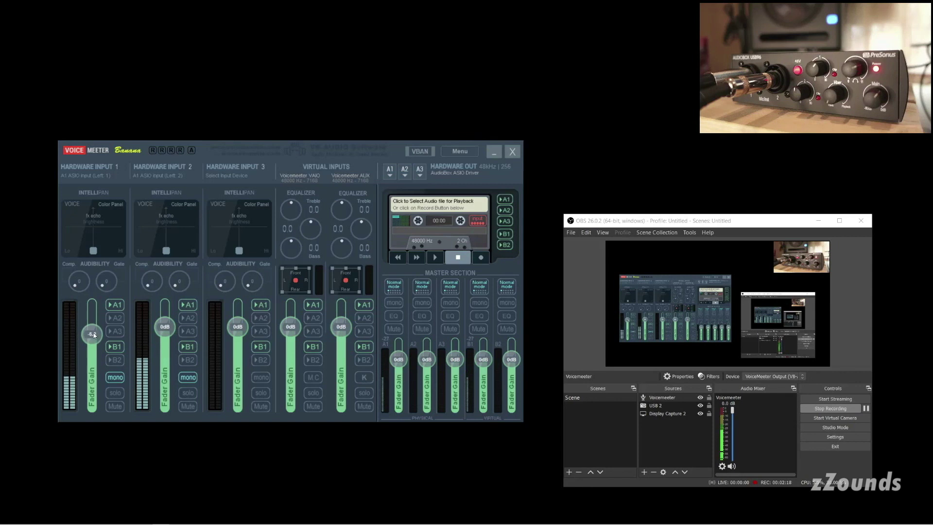
Step: Lower Hardware Input 1's fader gain, and leave its Gate knob reset to zero
mouse_move(91, 326)
mouse_down()
mouse_move(95, 337)
mouse_move(166, 332)
mouse_up()
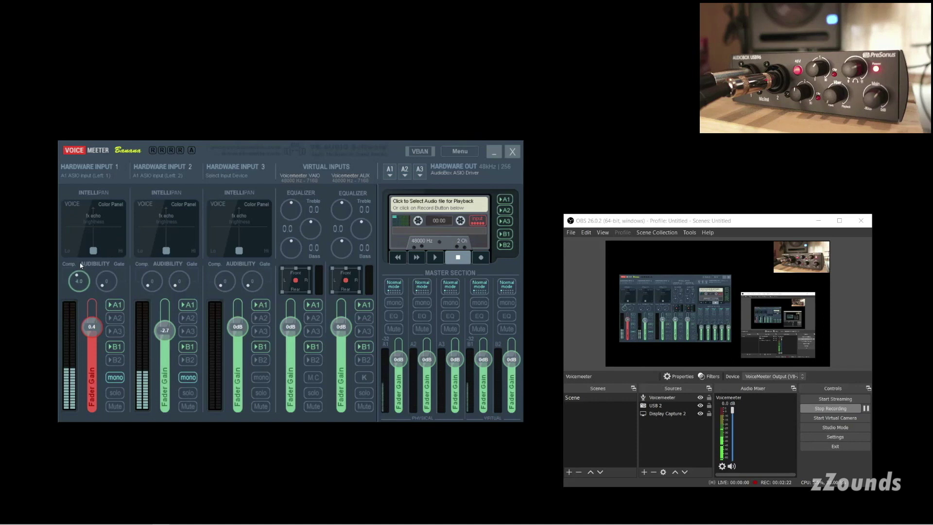
drag(107, 282, 109, 275)
double_click(111, 280)
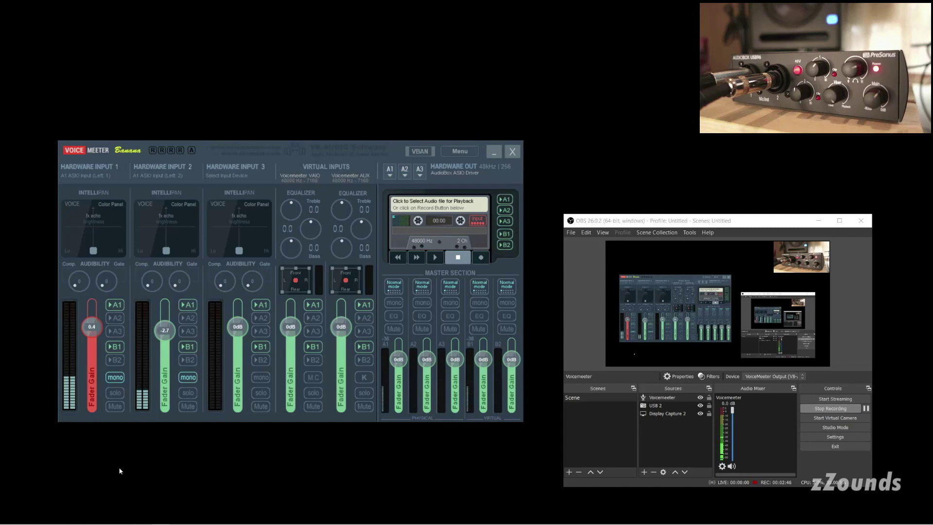
Step: Open Universal Control and review the AudioBox USB 96 block size options
click(111, 517)
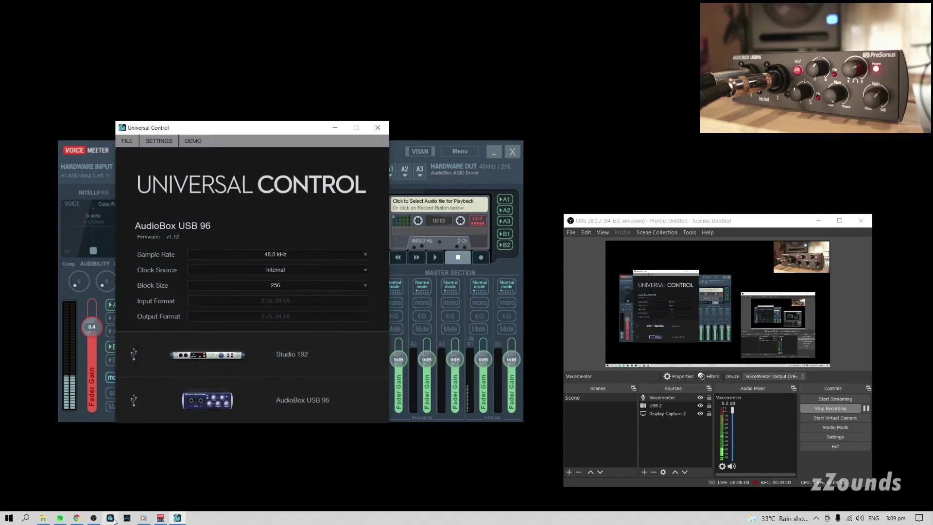
click(288, 283)
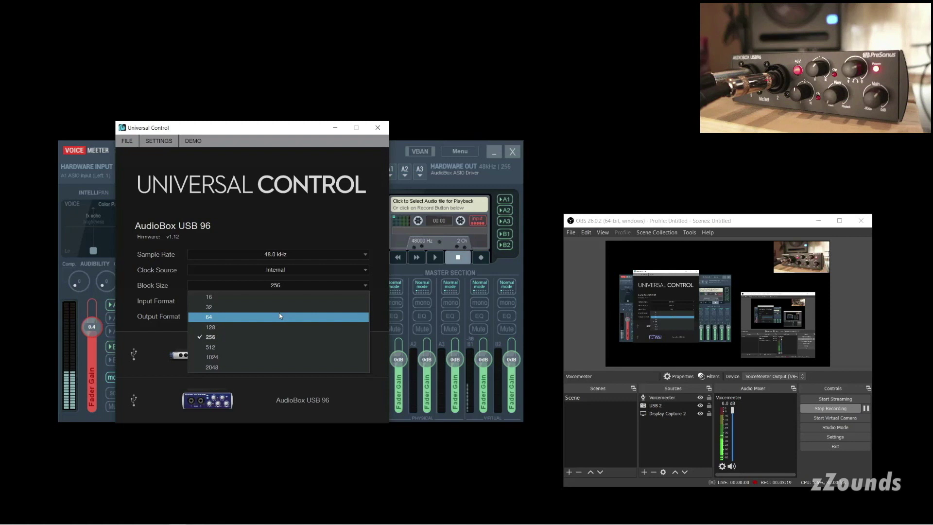
click(280, 315)
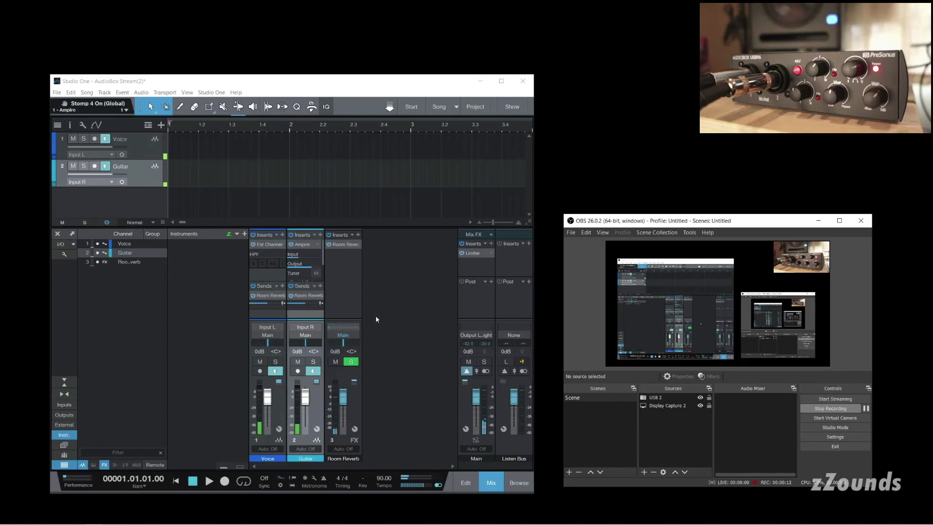
click(303, 245)
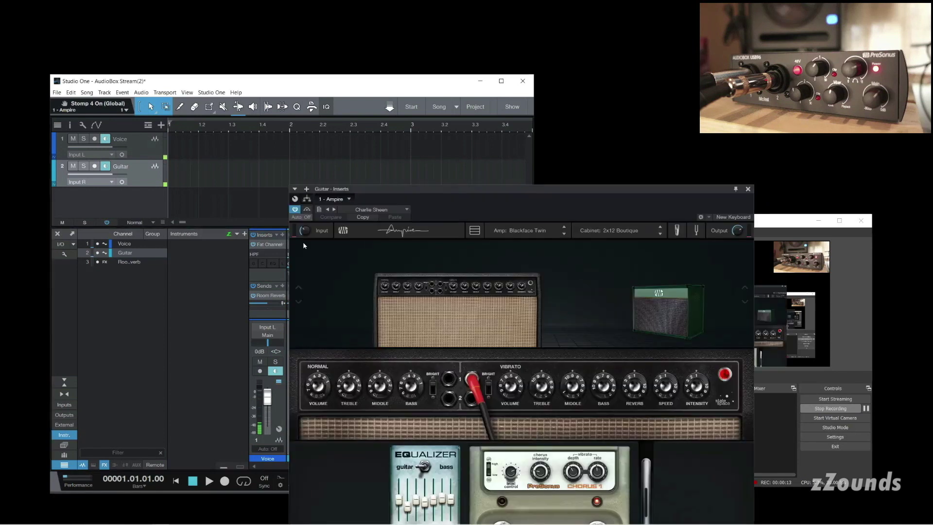
click(750, 190)
click(267, 245)
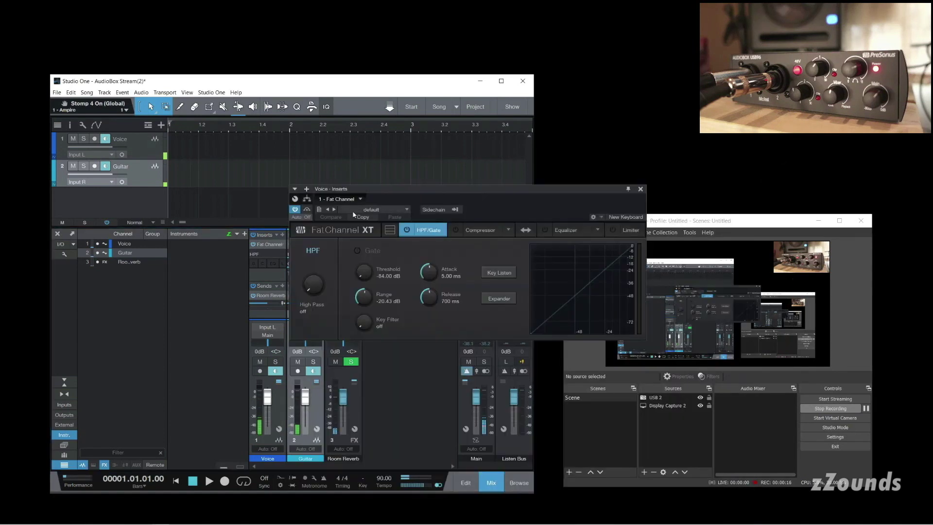
click(639, 189)
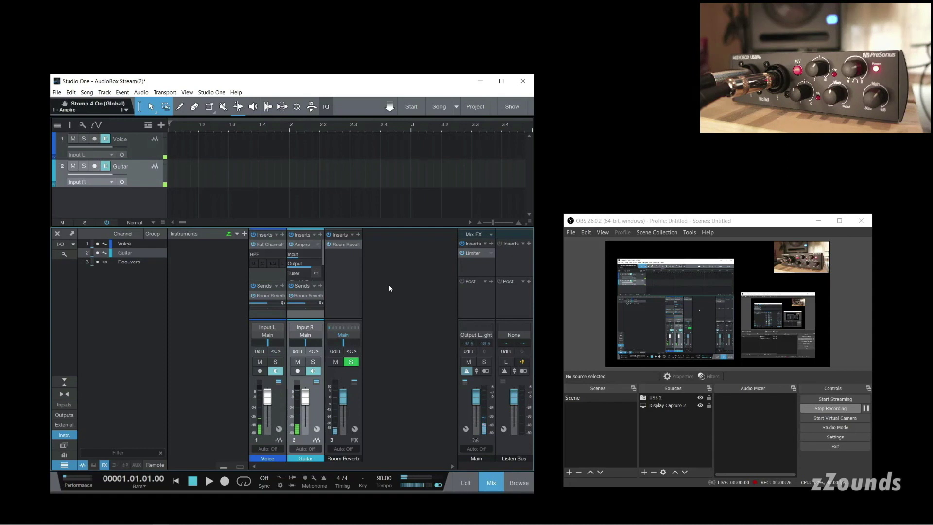
Step: Insert reastream-standalone in Main's post-fader slot, sending audio to local broadcast
click(491, 287)
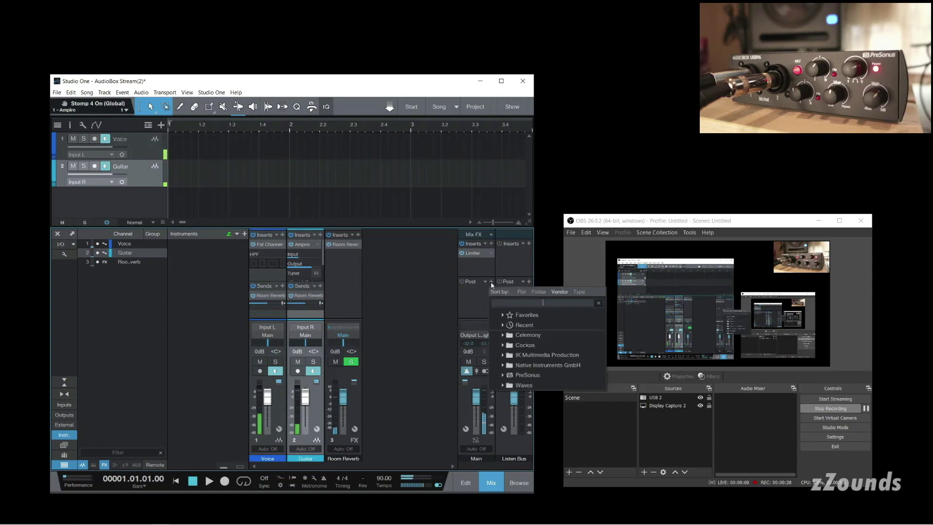
click(503, 346)
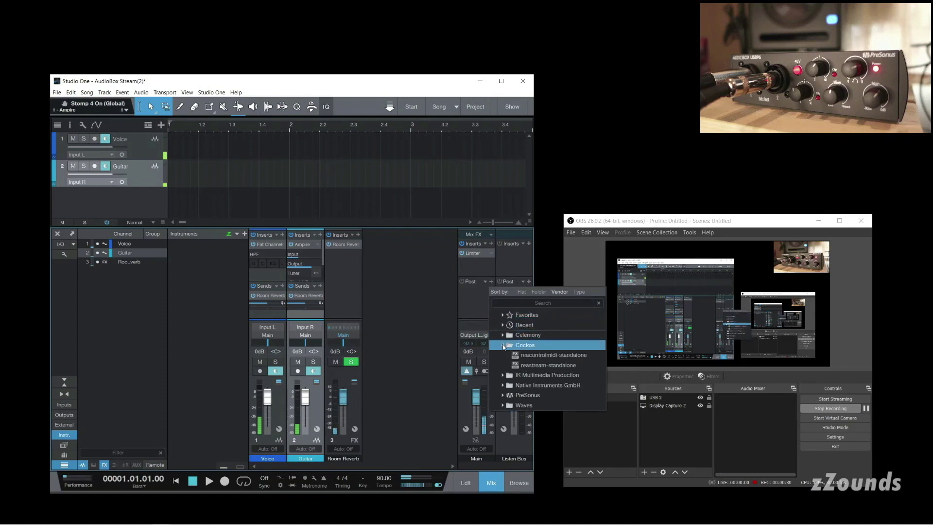
click(534, 366)
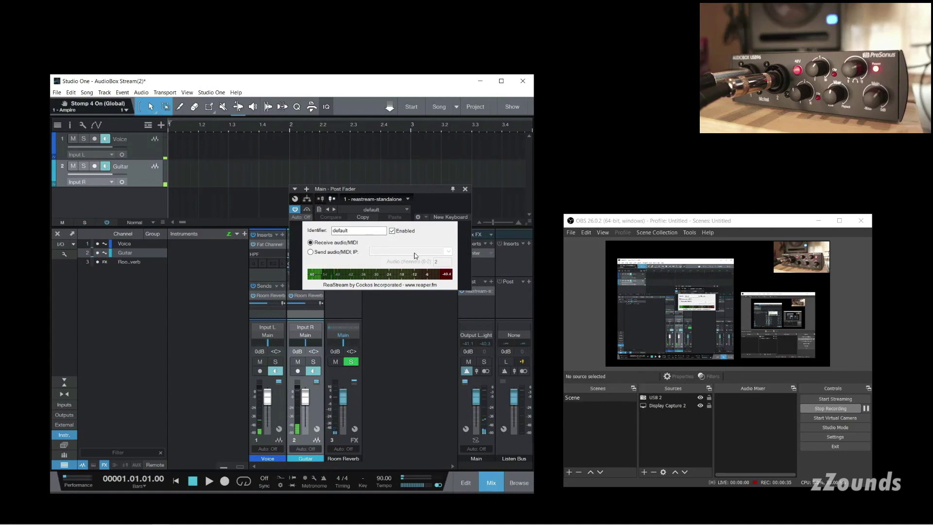
click(309, 253)
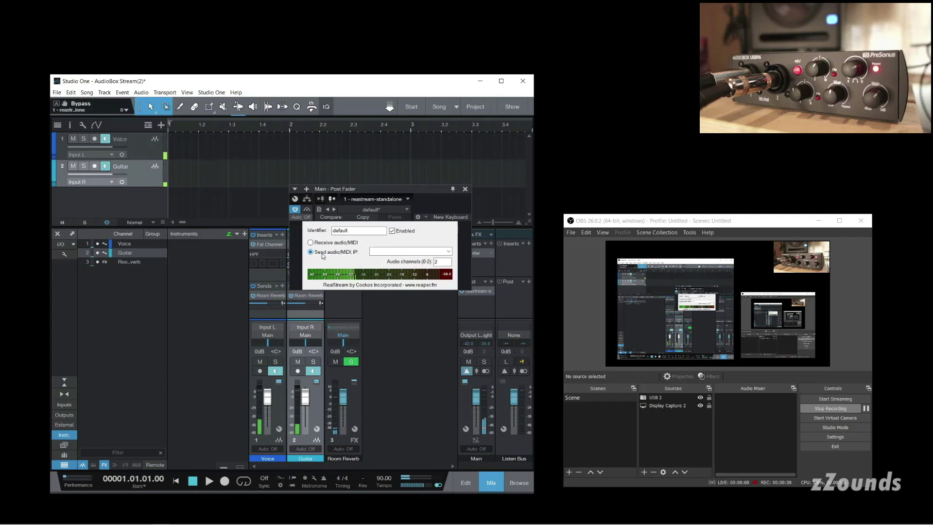
click(450, 252)
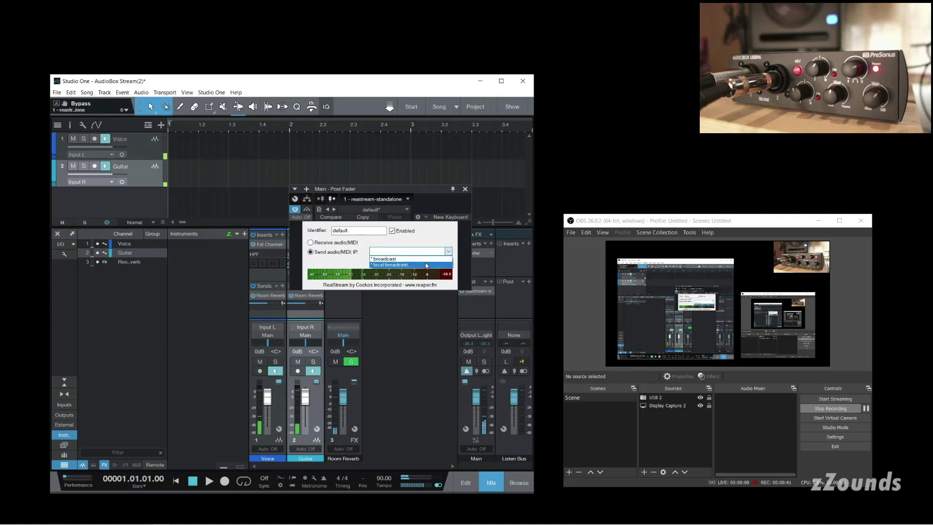
click(442, 262)
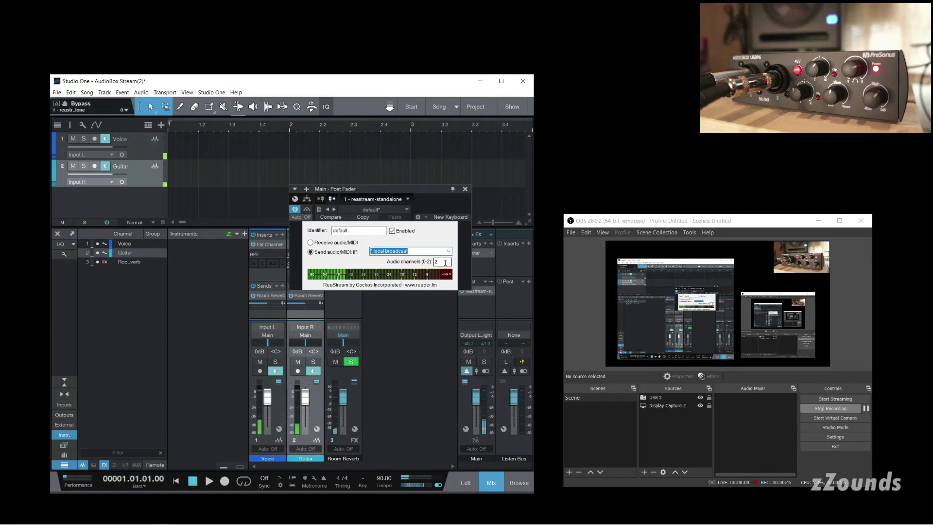
Step: Add a new Audio Input Capture source set to VoiceMeeter Aux Output (VB-Audio VoiceMeeter AUX VAIO)
click(466, 189)
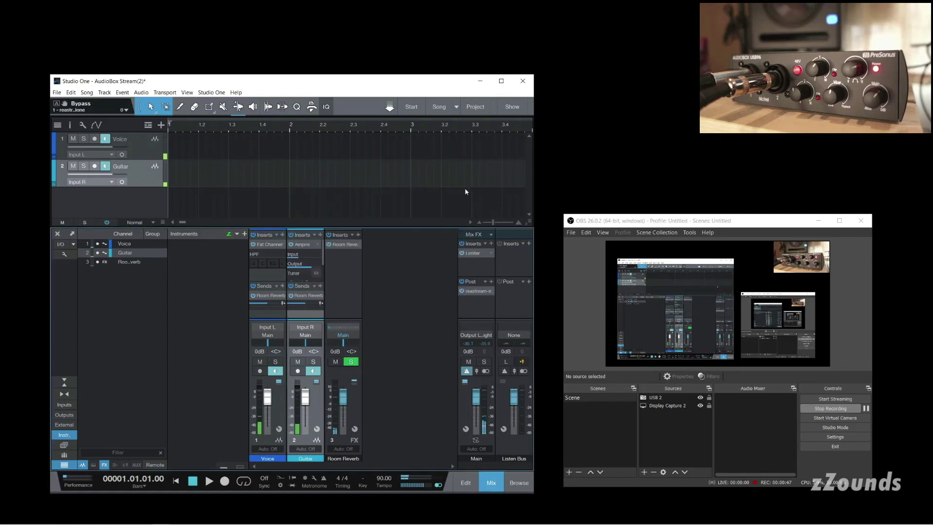
click(645, 471)
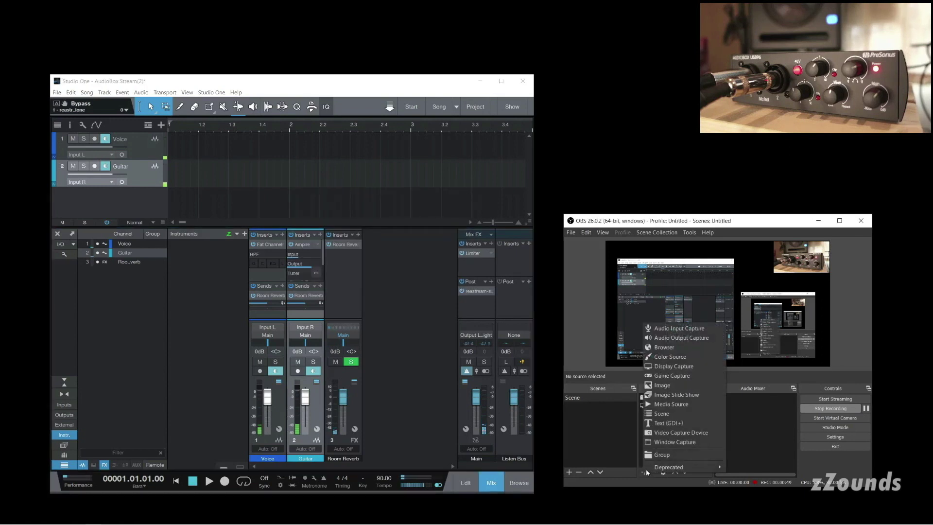
click(654, 330)
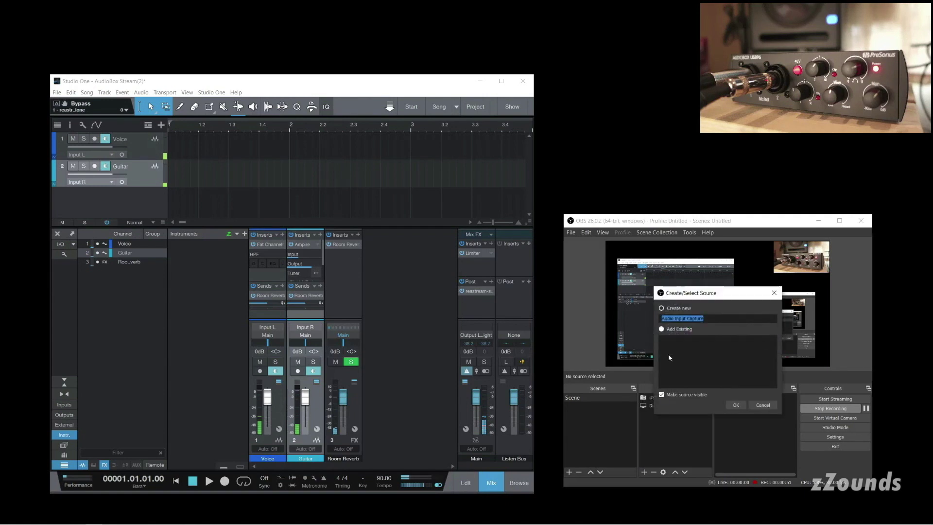
click(733, 407)
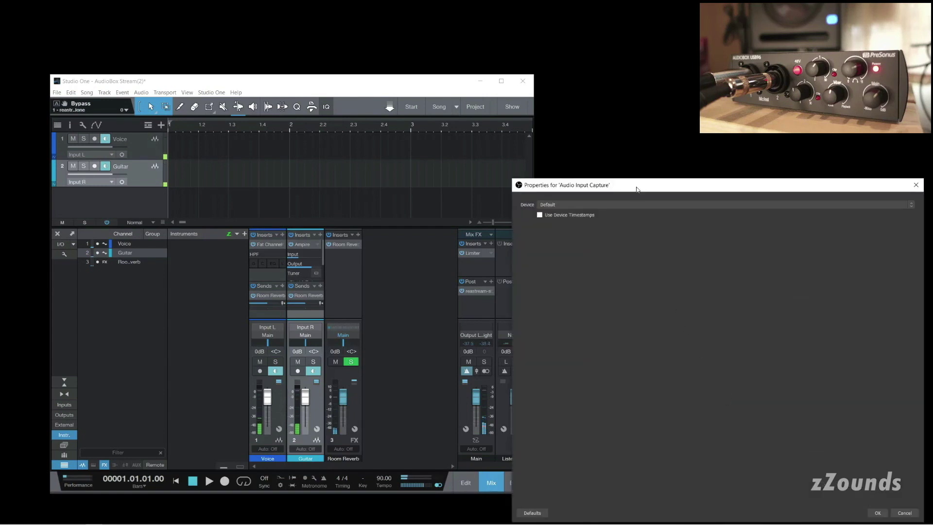
drag(637, 186, 505, 167)
click(765, 183)
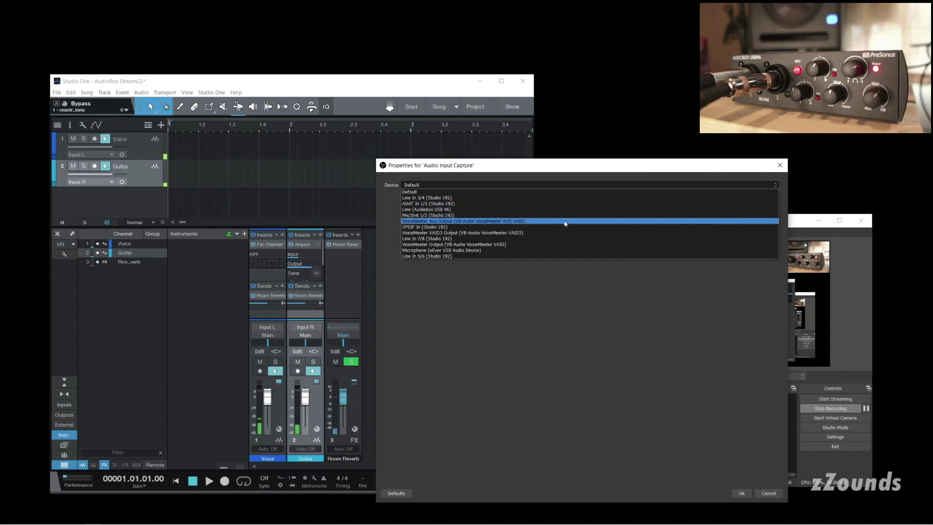
click(452, 221)
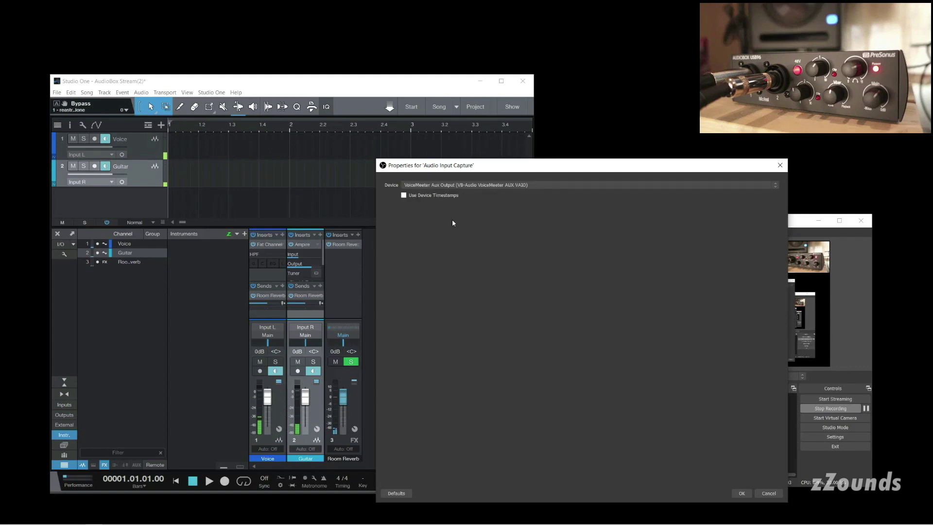
click(741, 494)
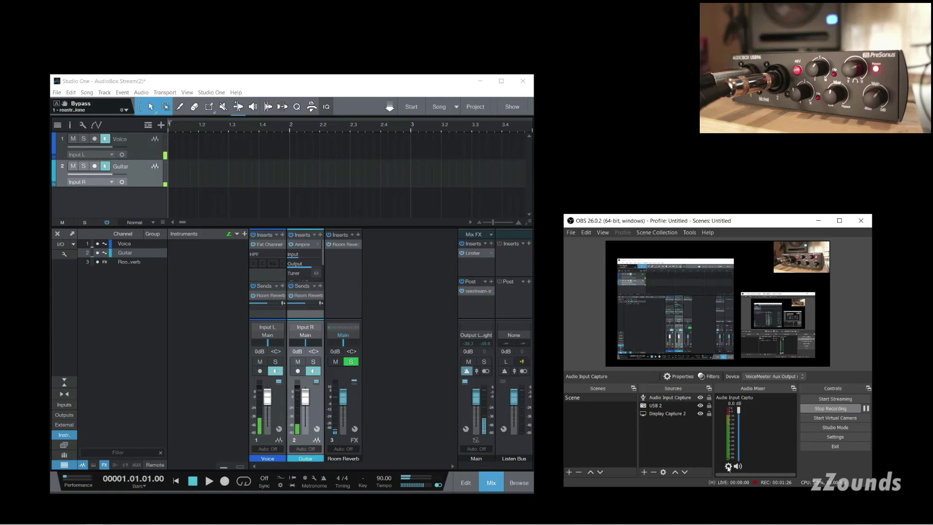
click(693, 426)
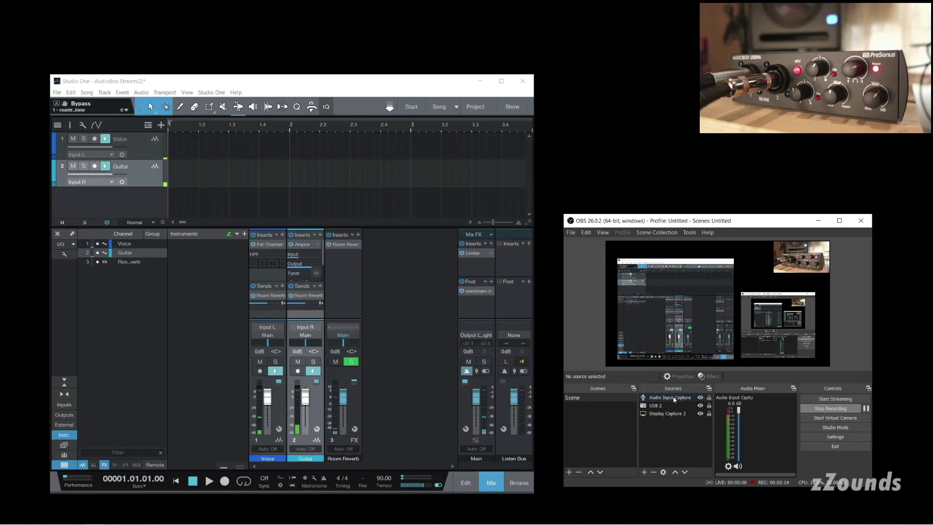
Step: Give Audio Input Capture a VST 2.x filter loading reastream-standalone, and show its plug-in window
right_click(673, 399)
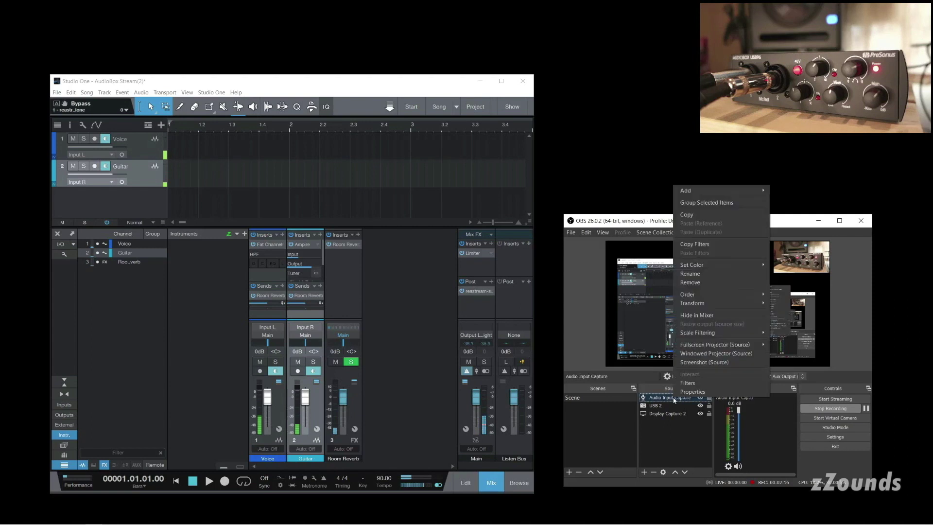
click(687, 382)
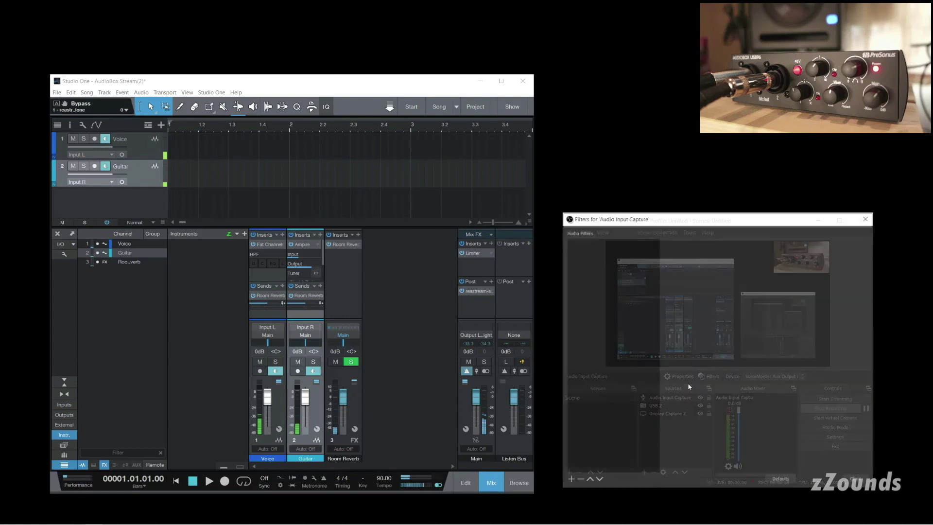
click(570, 480)
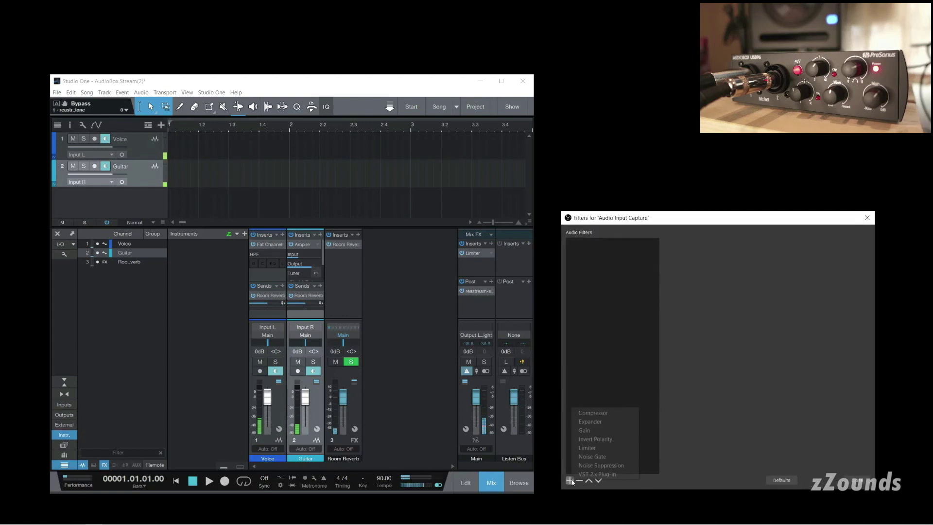
click(581, 474)
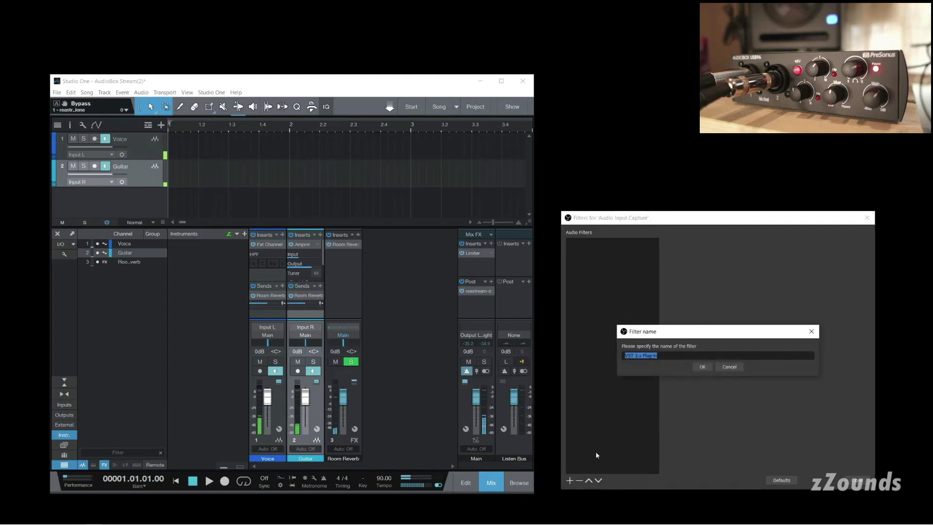
click(702, 366)
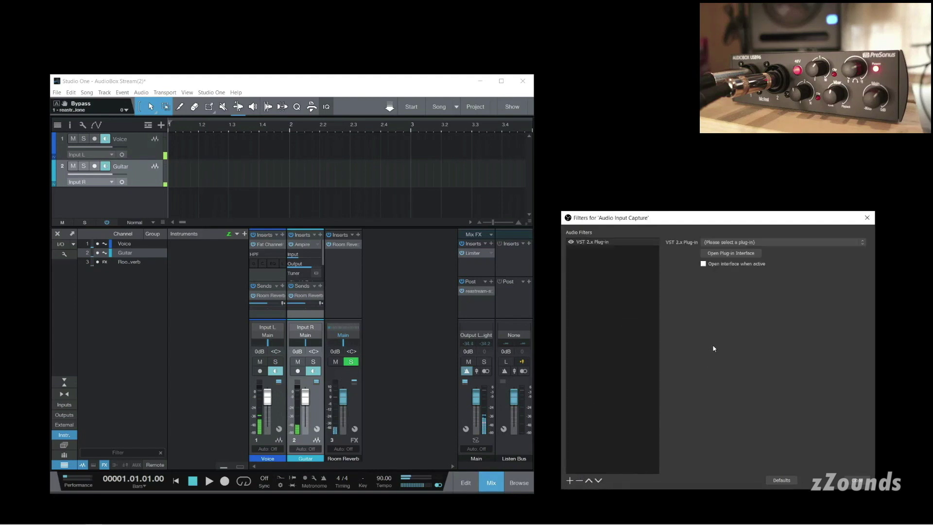
click(863, 243)
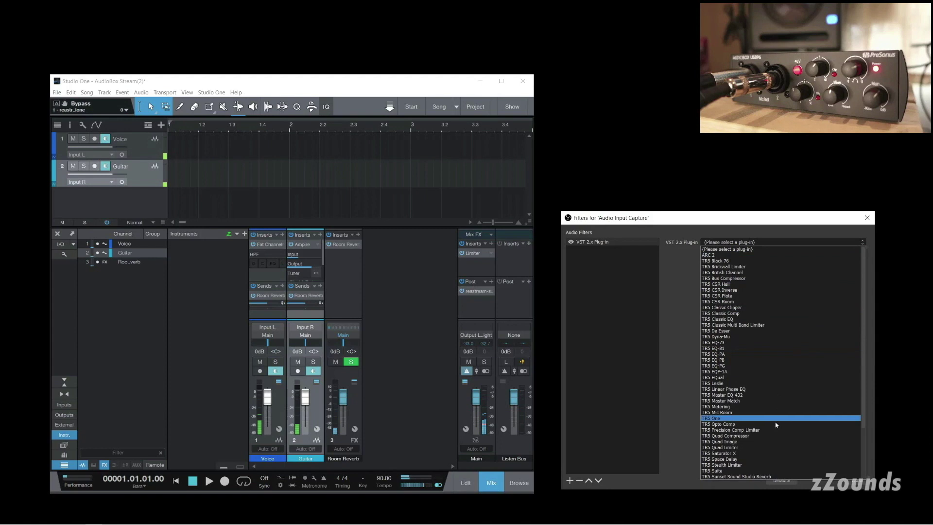
click(754, 475)
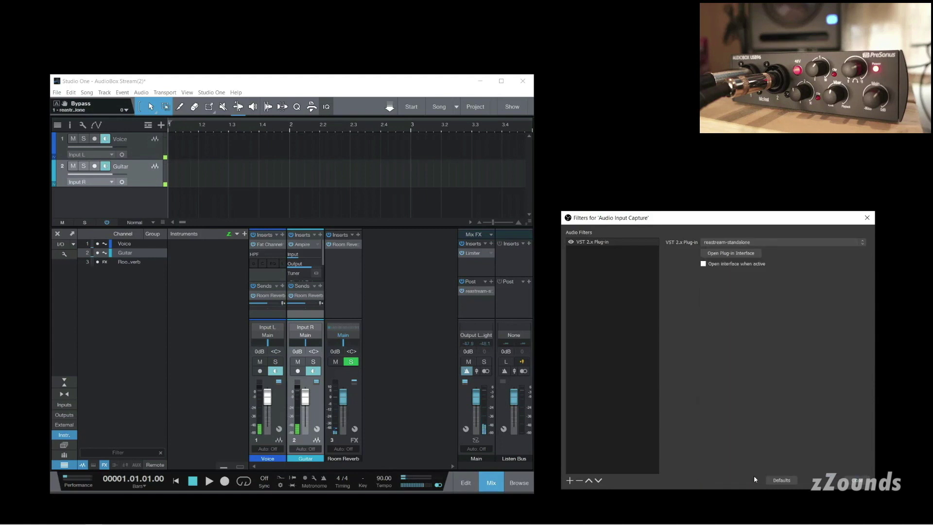
click(730, 253)
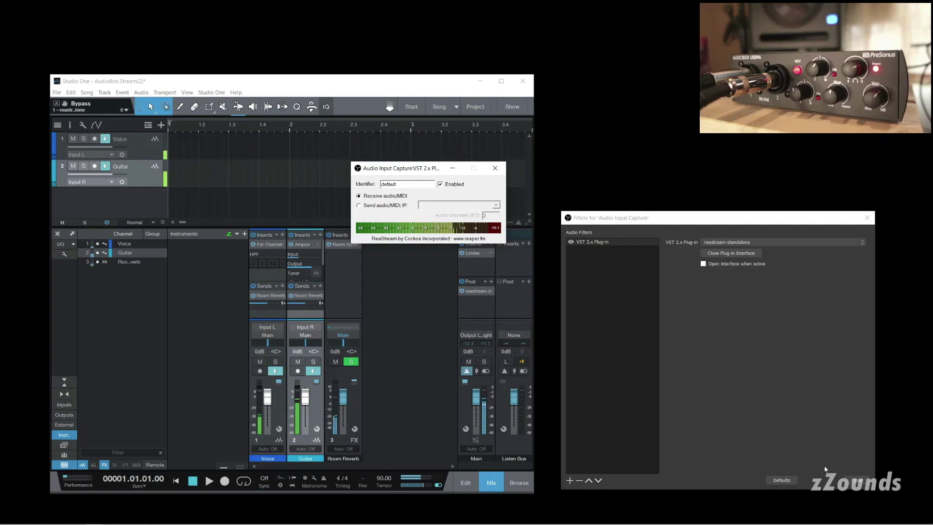
click(854, 480)
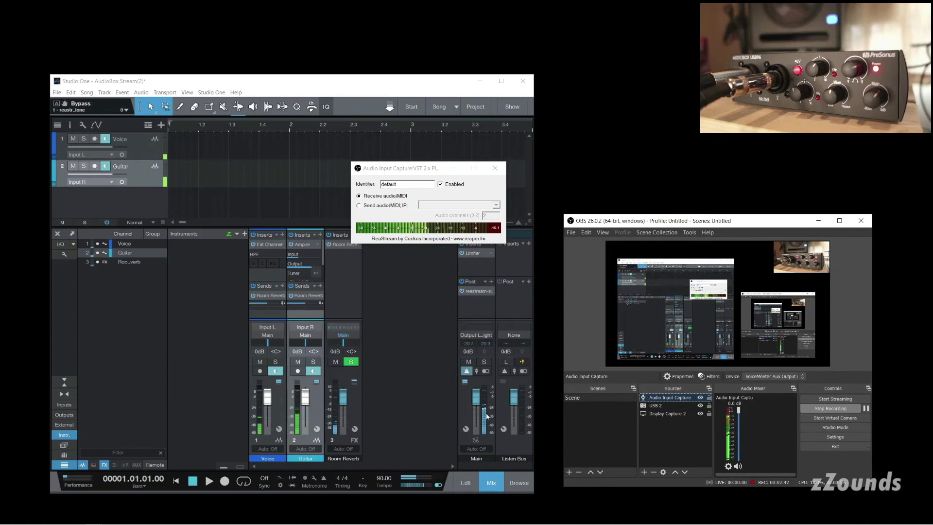
Step: Drop the Main fader to silence and restore it near 0 dB, then pan Guitar far left
drag(476, 399, 479, 447)
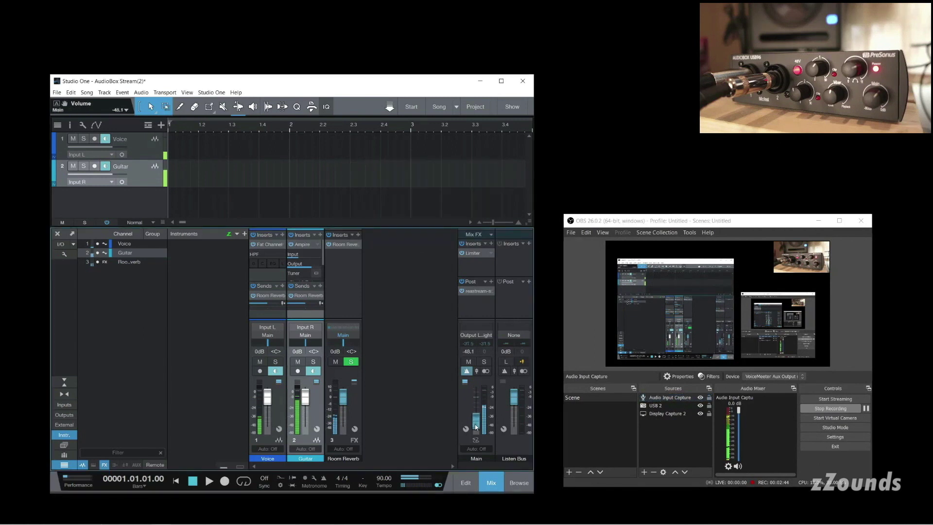
drag(479, 448, 480, 403)
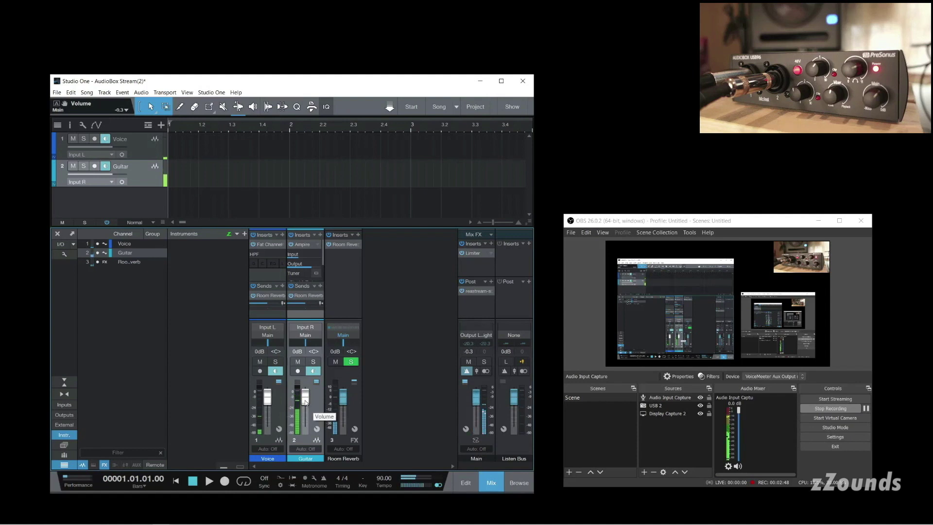
drag(306, 352, 309, 352)
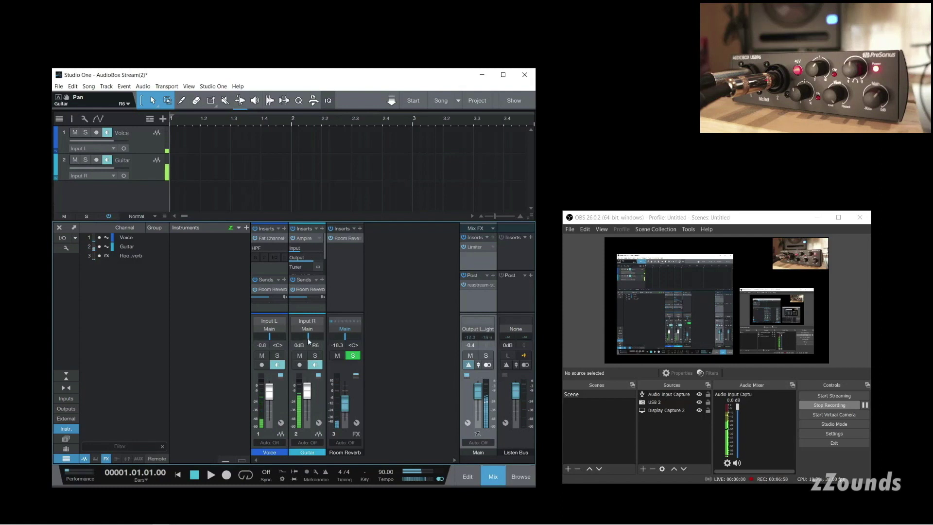
mouse_move(308, 340)
mouse_down()
mouse_move(295, 344)
mouse_move(321, 345)
mouse_move(299, 346)
mouse_move(308, 352)
mouse_up()
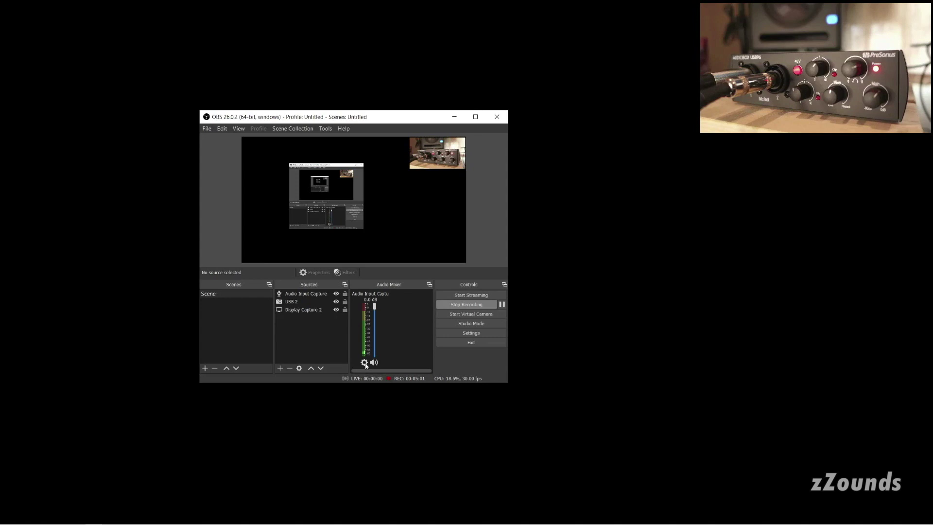
Step: Give Audio Input Capture a 120 ms sync offset in Advanced Audio Properties
click(364, 363)
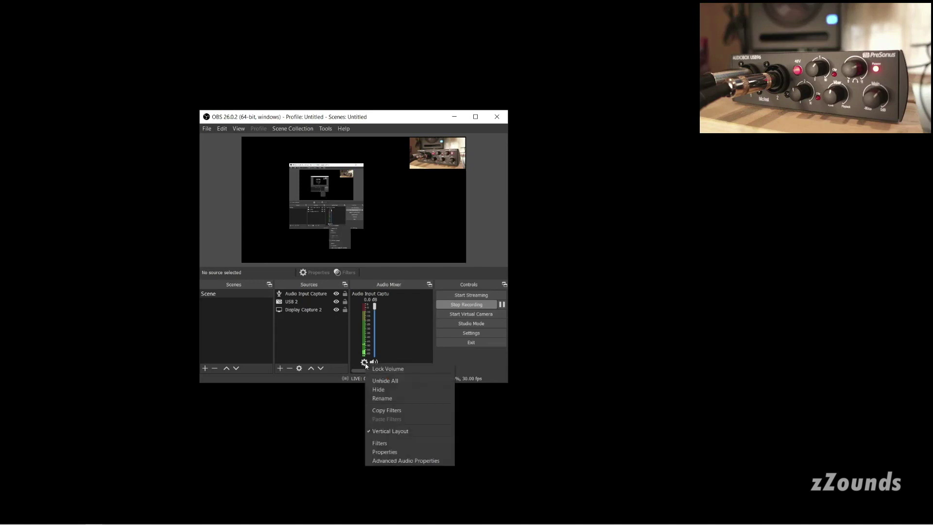
click(381, 460)
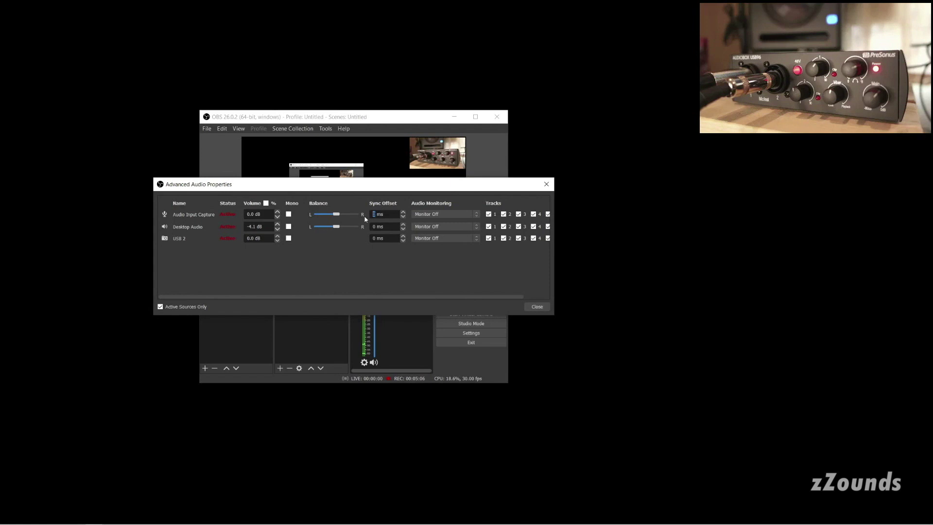
text(12)
key(Escape)
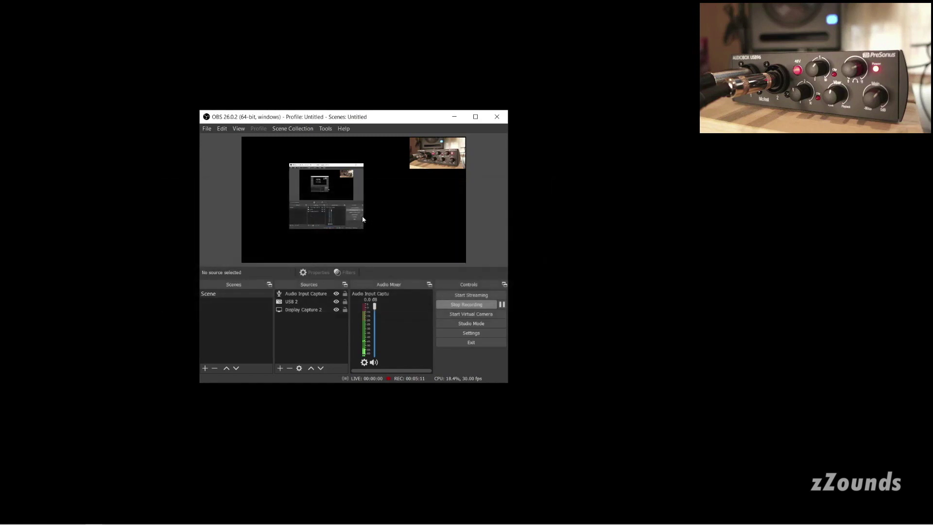